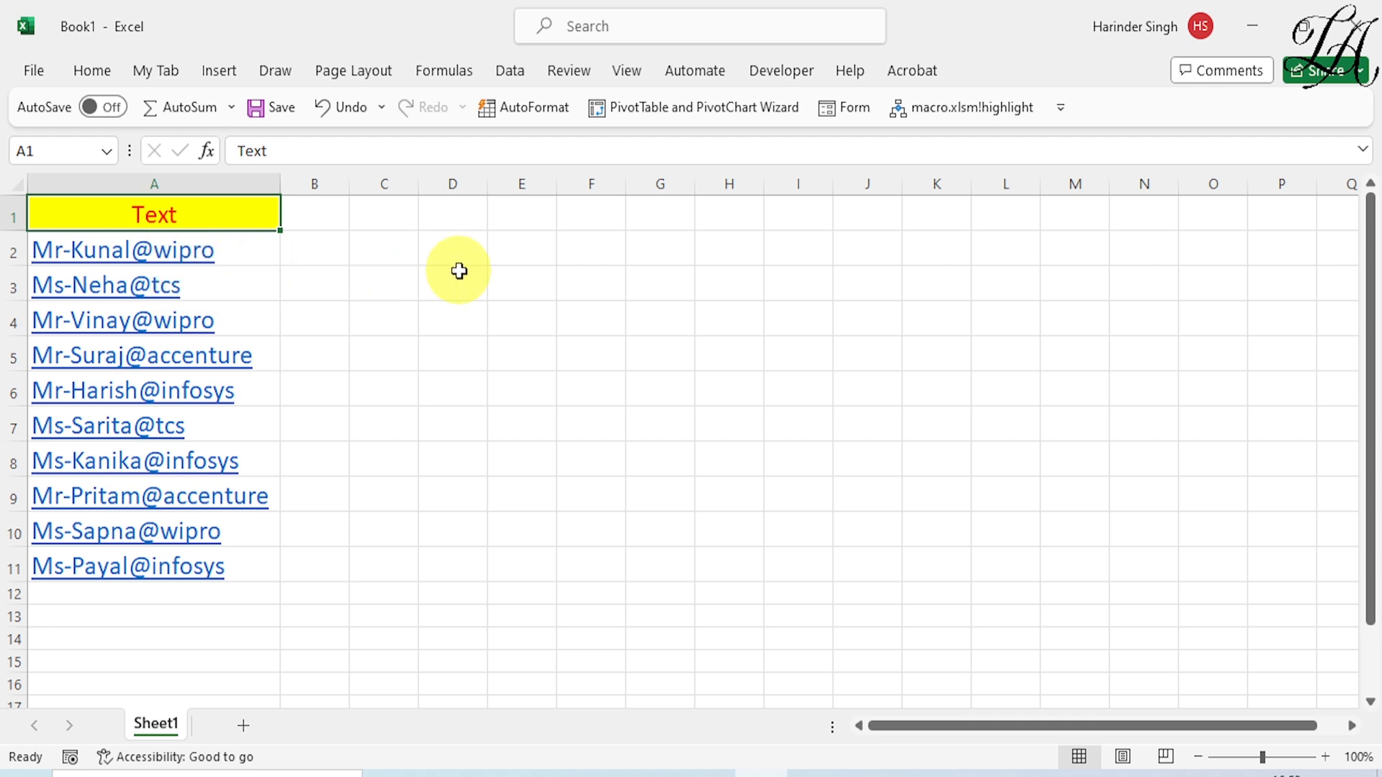
Load the range A1:A11 into the Power Query Editor as a table with headers.
click(521, 72)
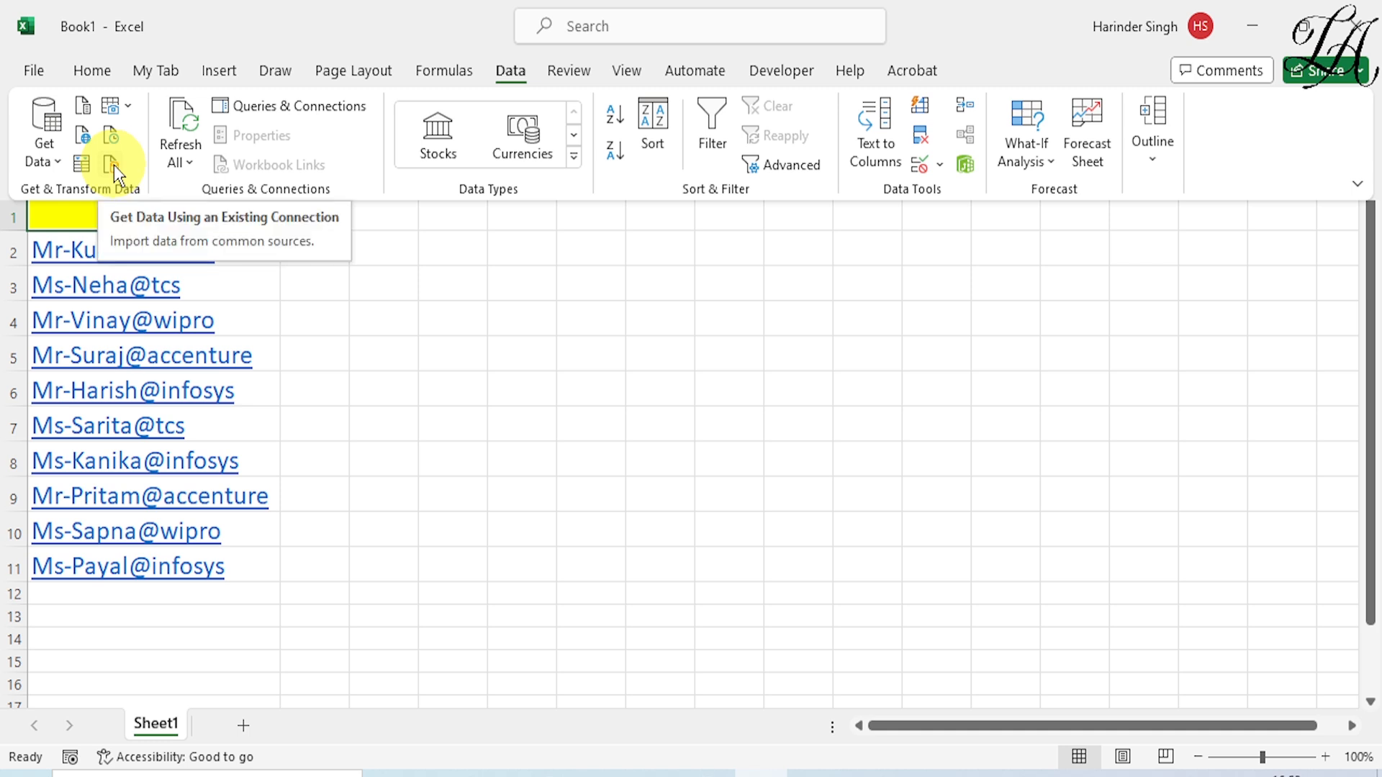
click(85, 163)
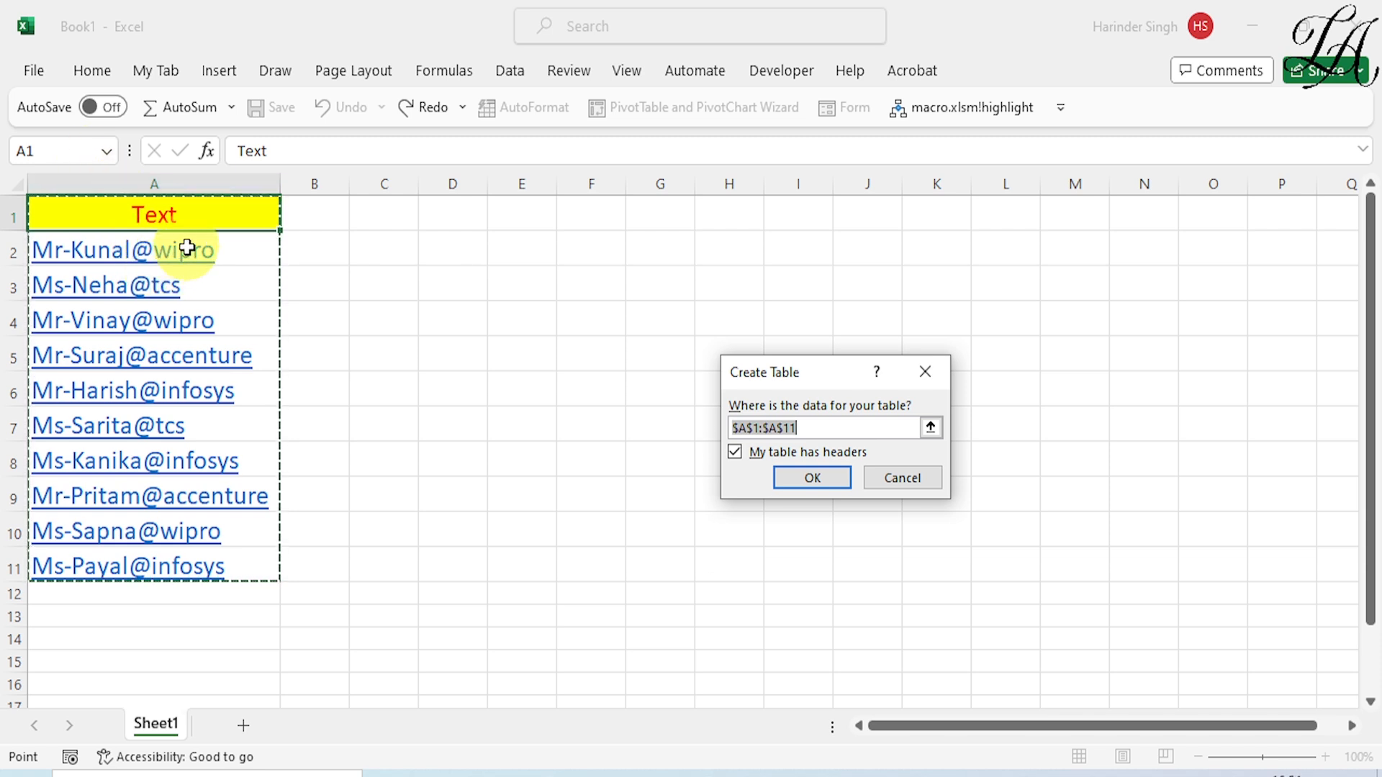
drag(775, 378, 472, 305)
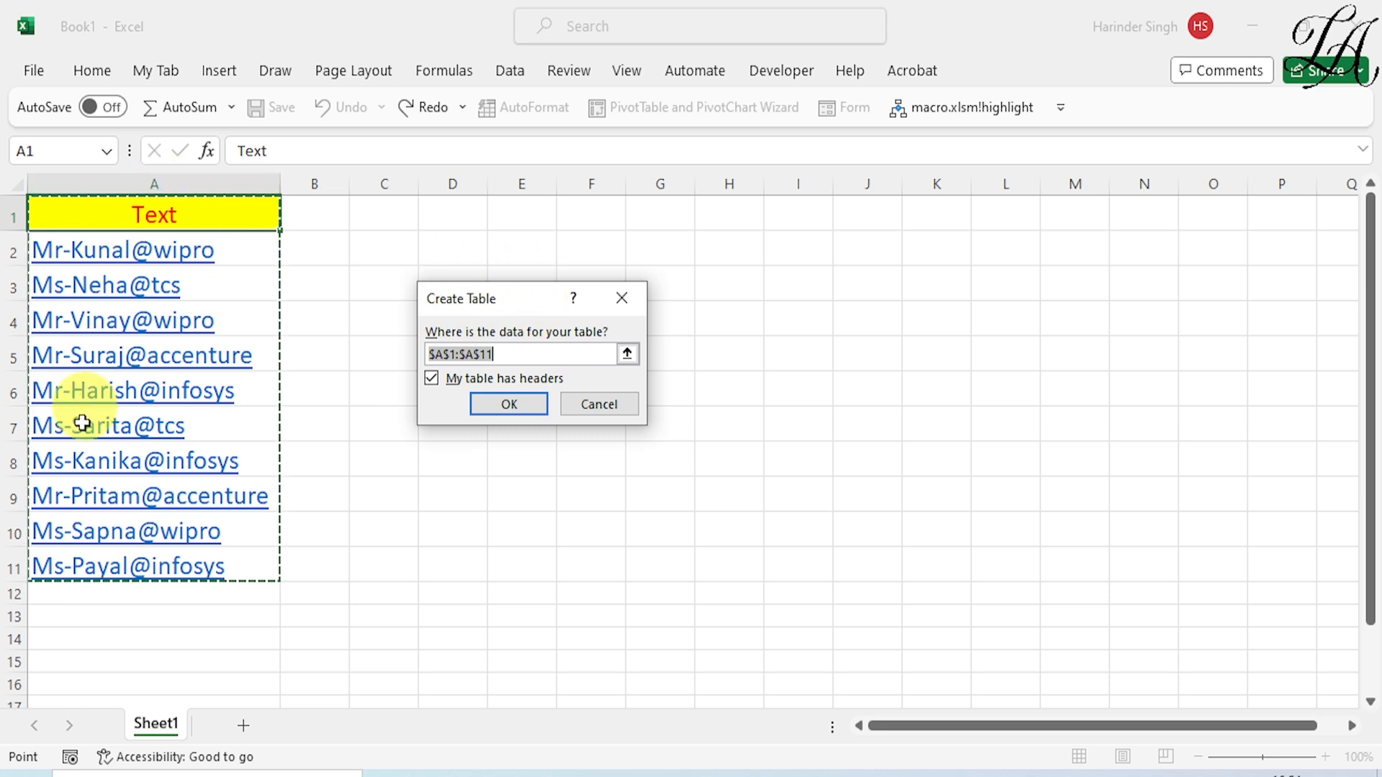
click(506, 410)
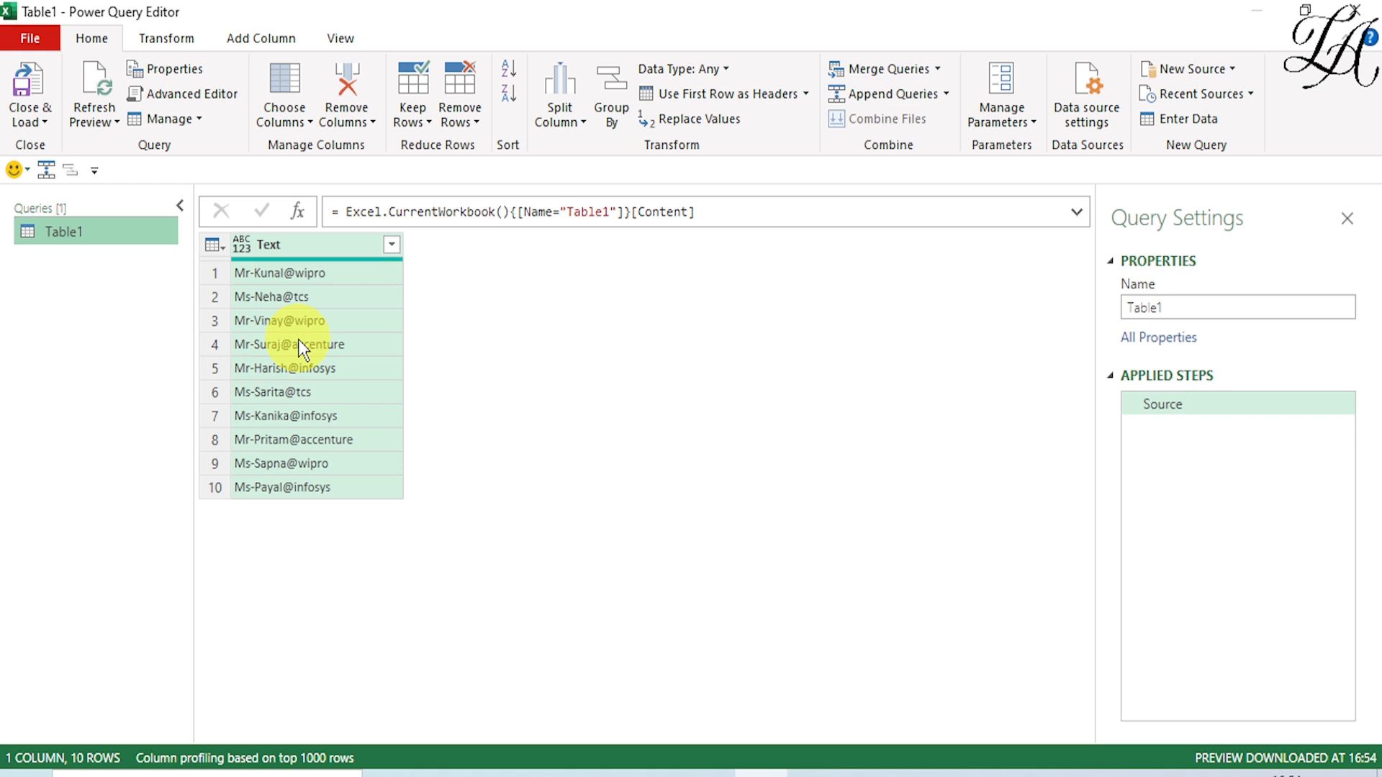
Add a column that extracts the part of the Text column before the delimiter "-".
click(260, 42)
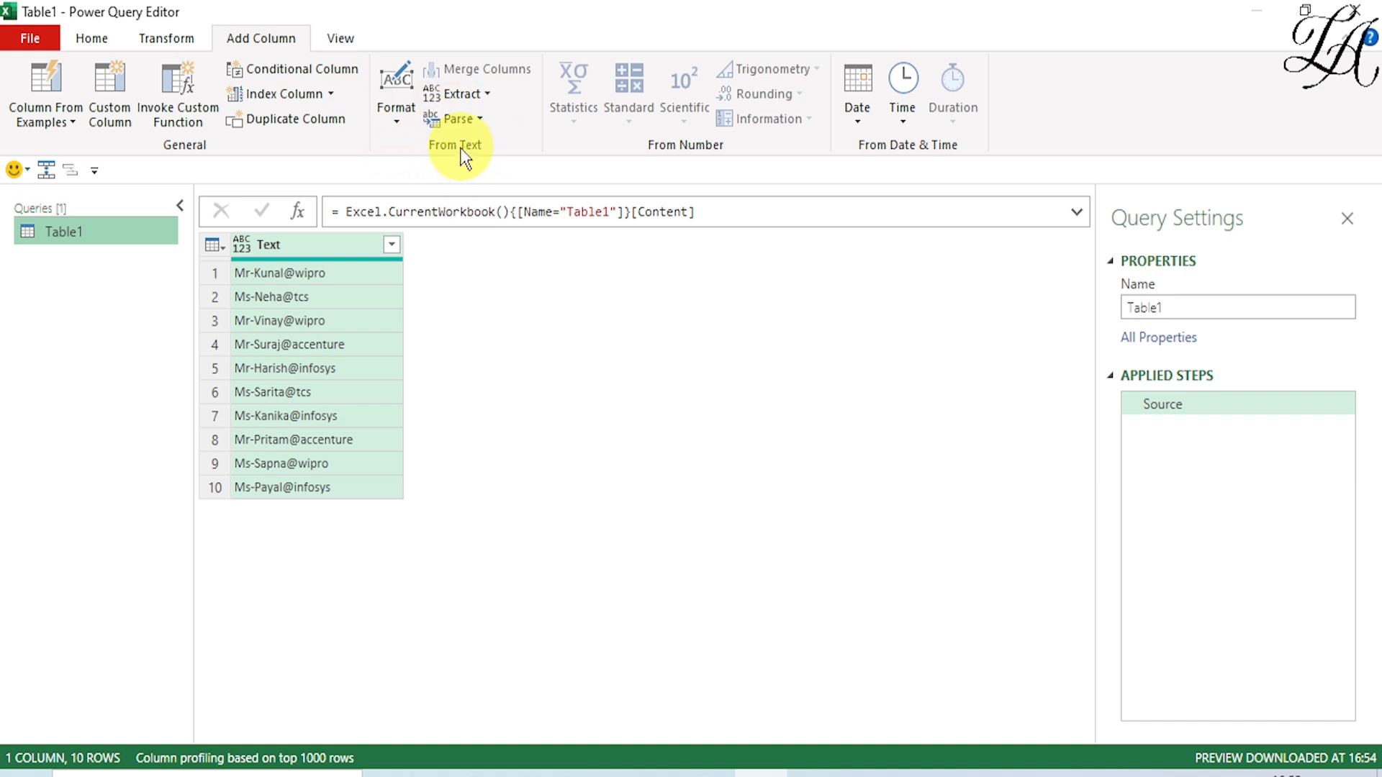
click(490, 101)
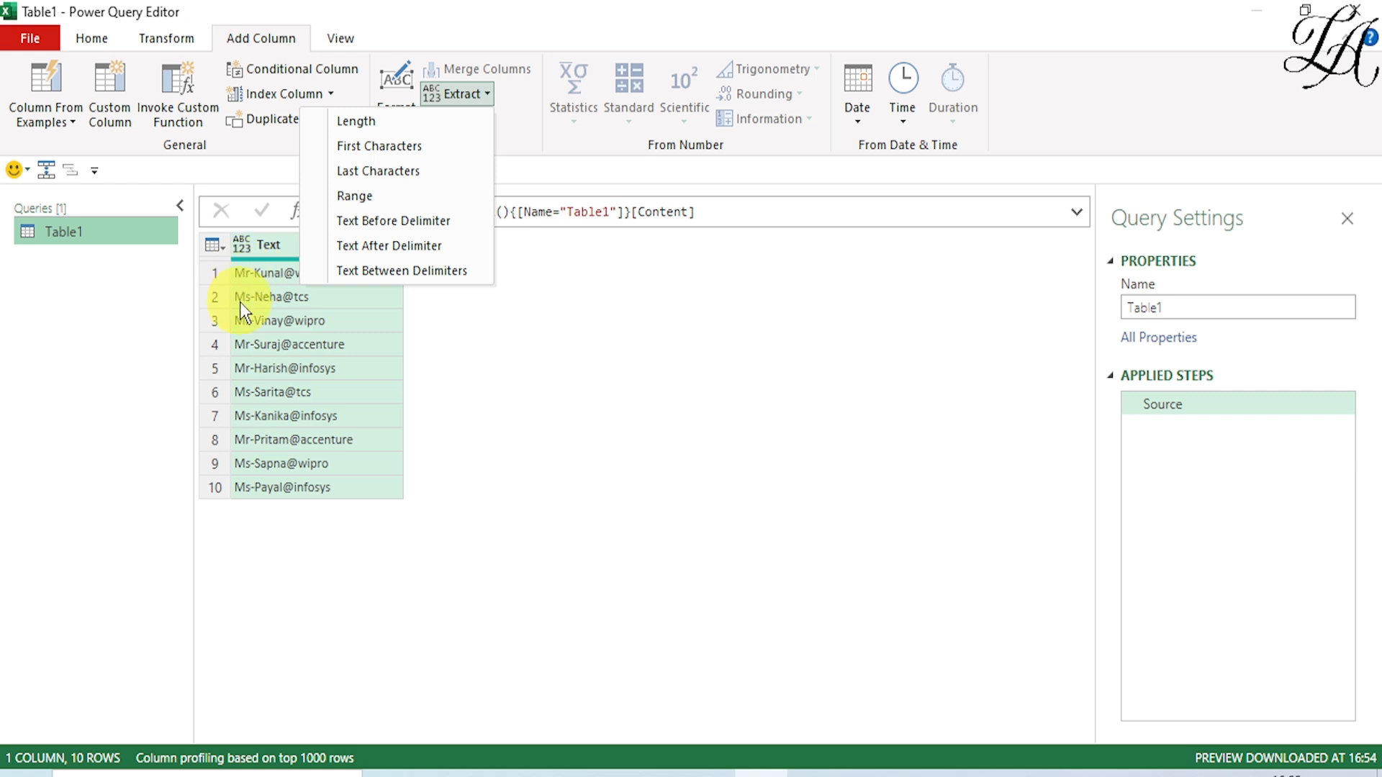
click(366, 223)
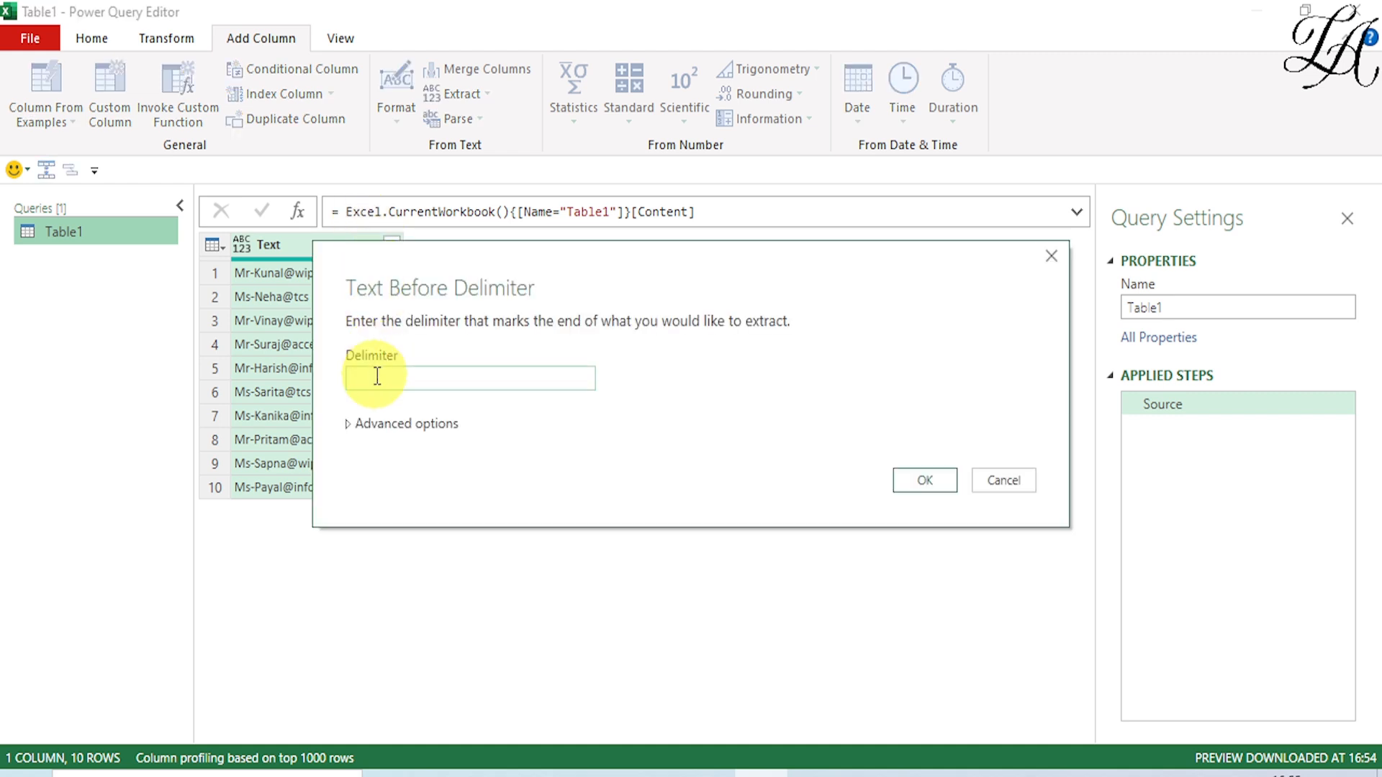
text(-)
click(906, 481)
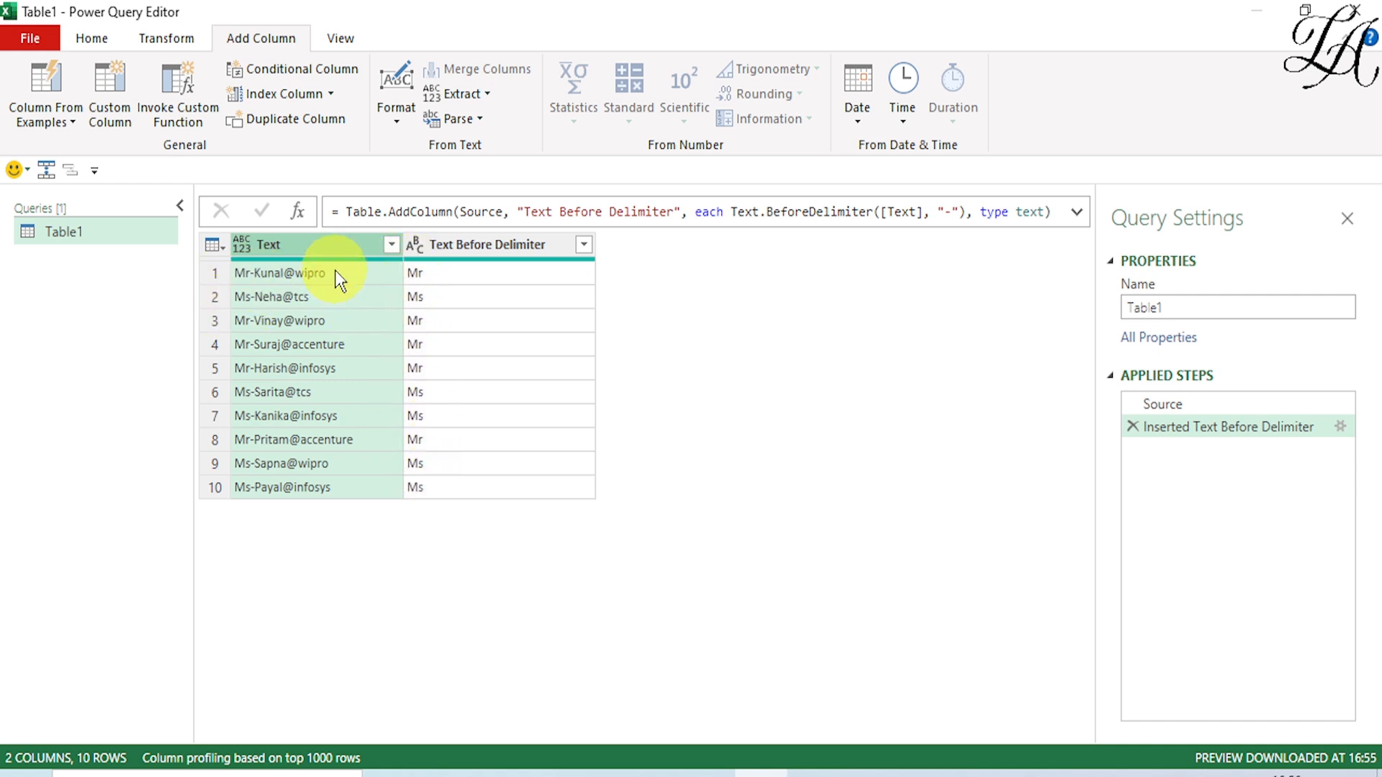
Add a column that extracts the part of the Text column after the delimiter "@".
click(485, 97)
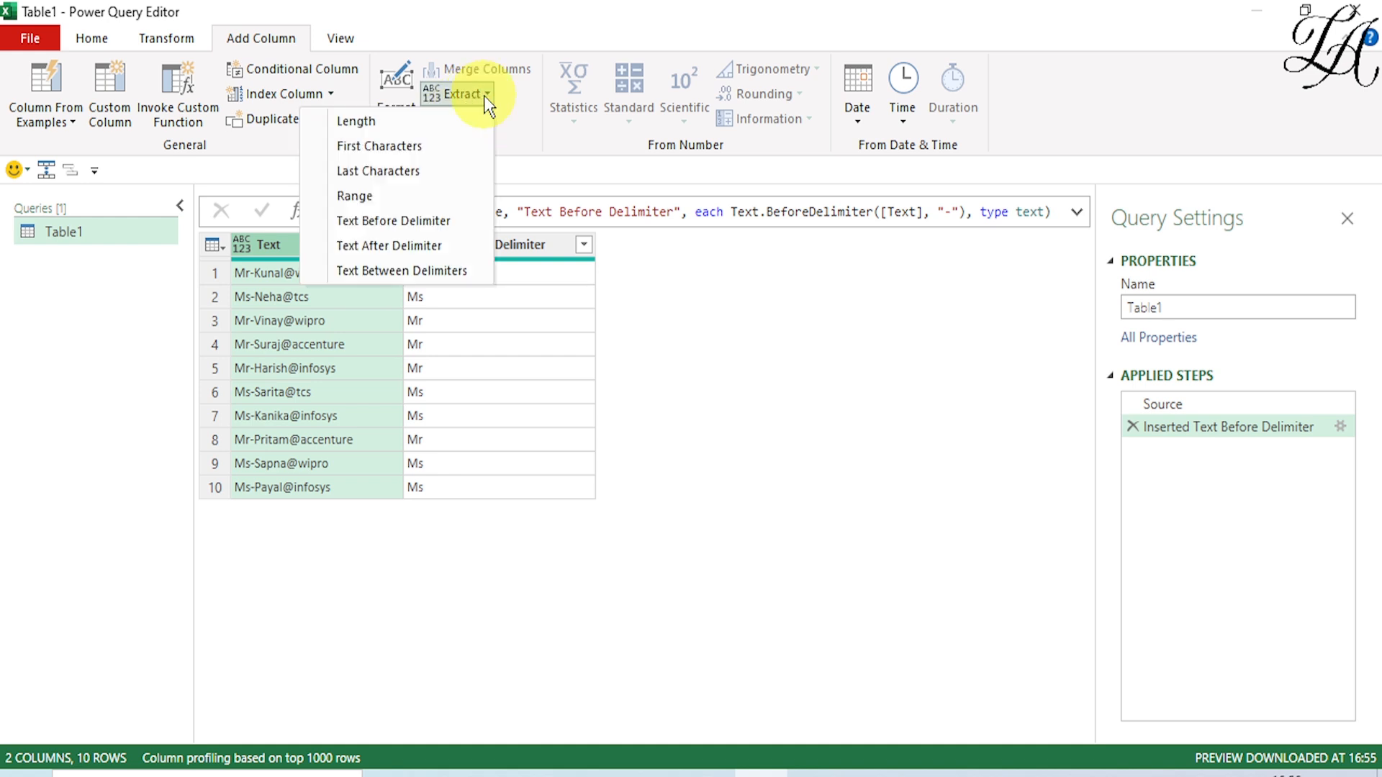
click(383, 244)
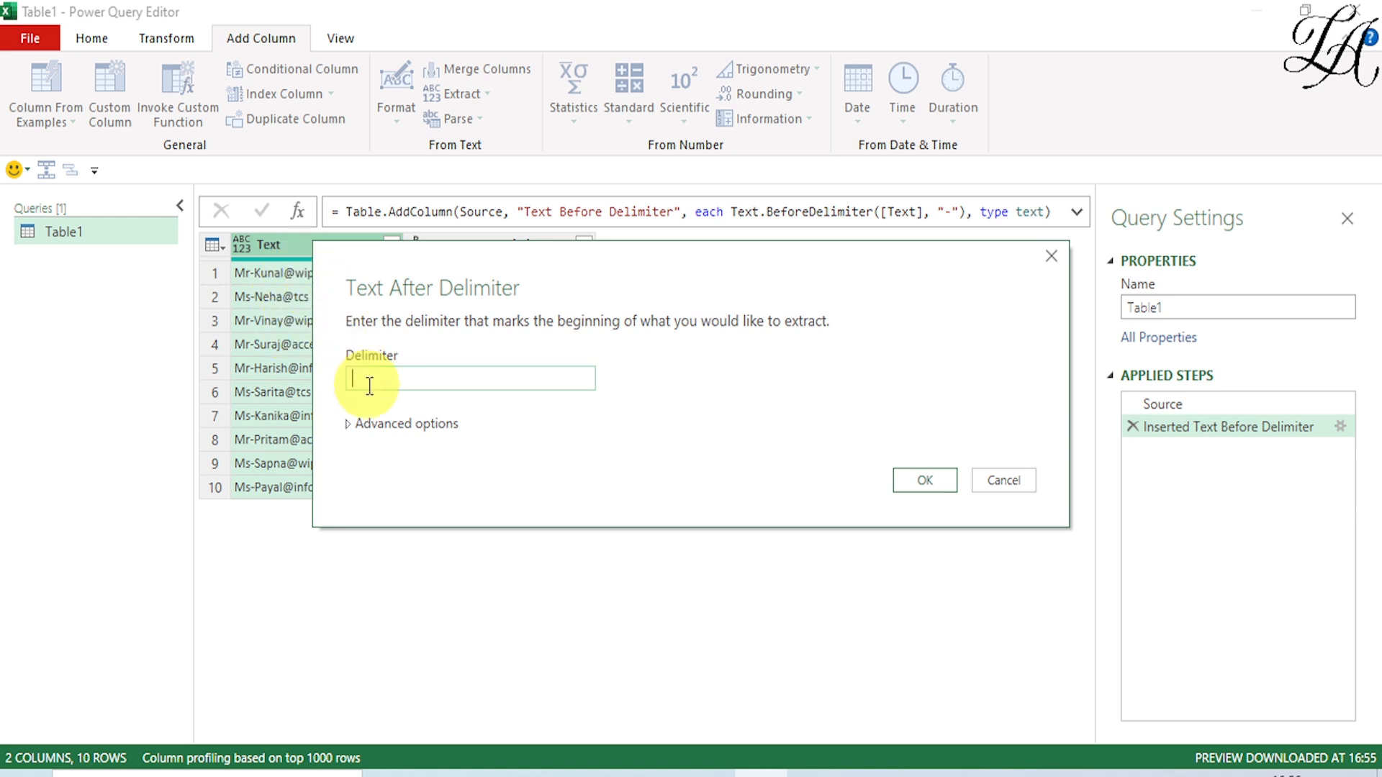
text(@)
click(920, 479)
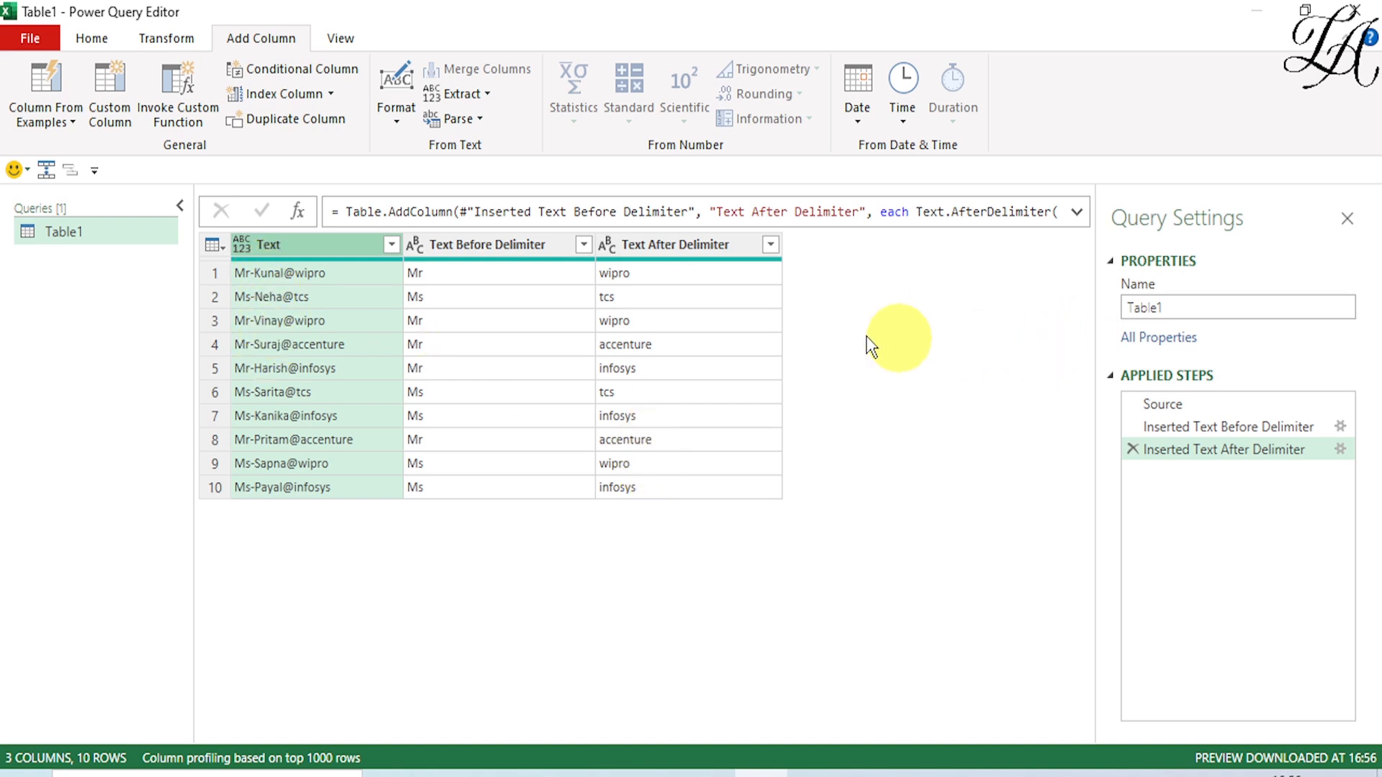
Add a column extracting the Text column's content between the start delimiter "-" and the end delimiter "@".
click(489, 94)
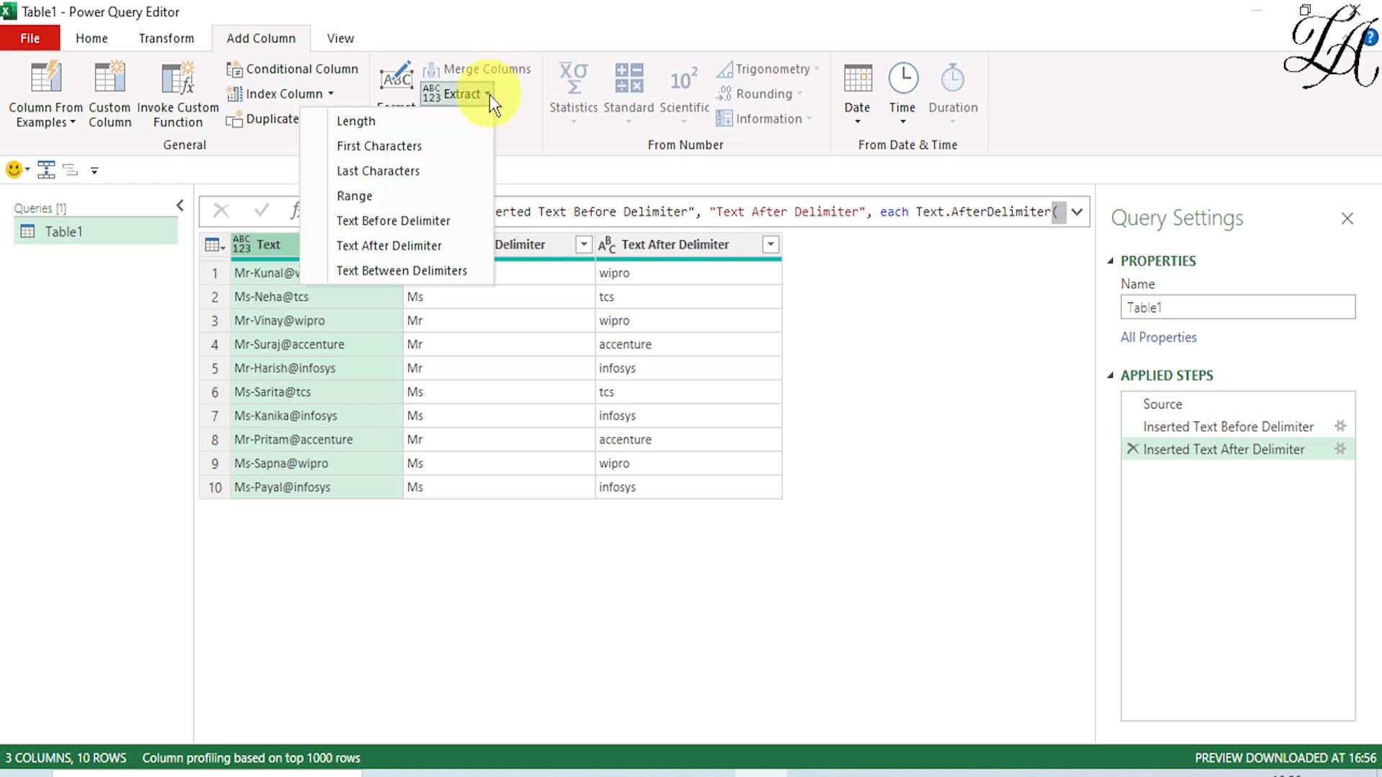
click(412, 273)
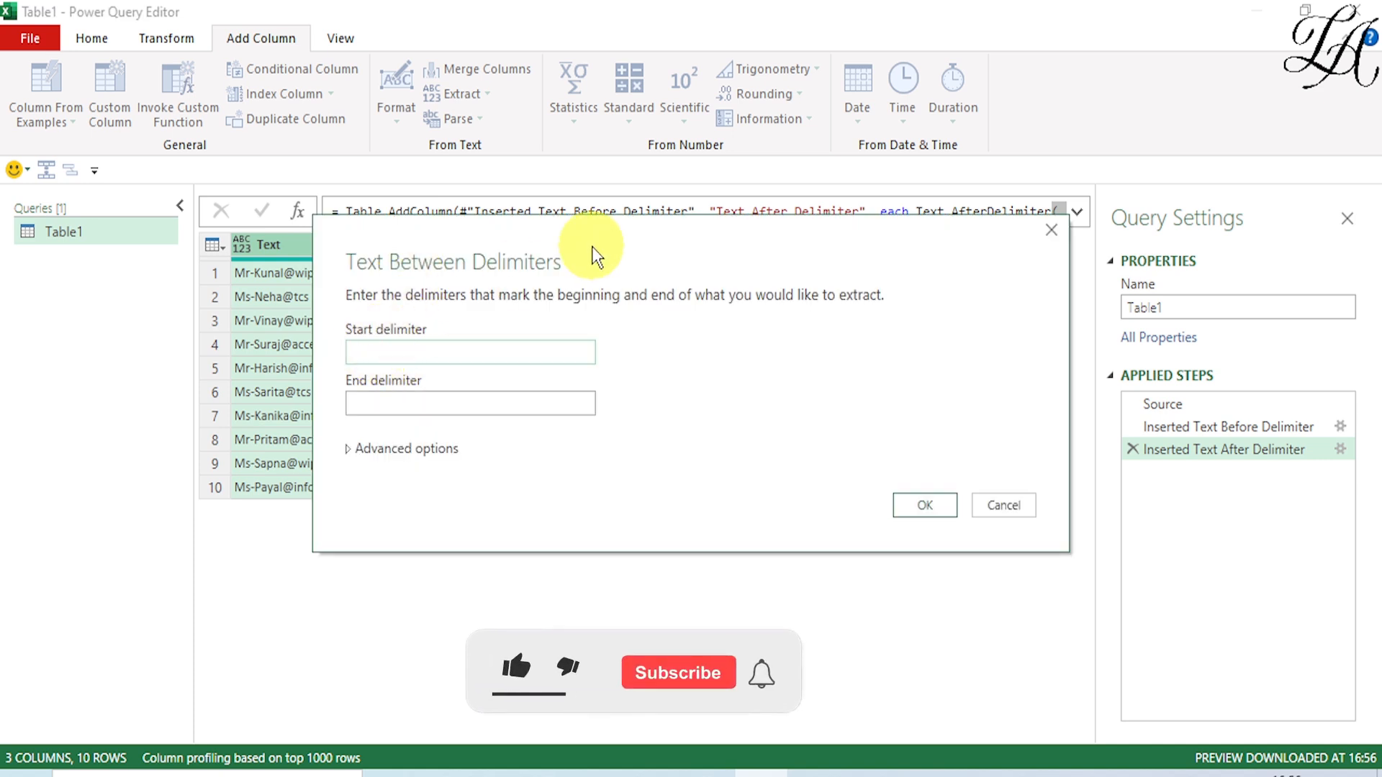
drag(604, 250, 729, 223)
click(502, 378)
click(502, 326)
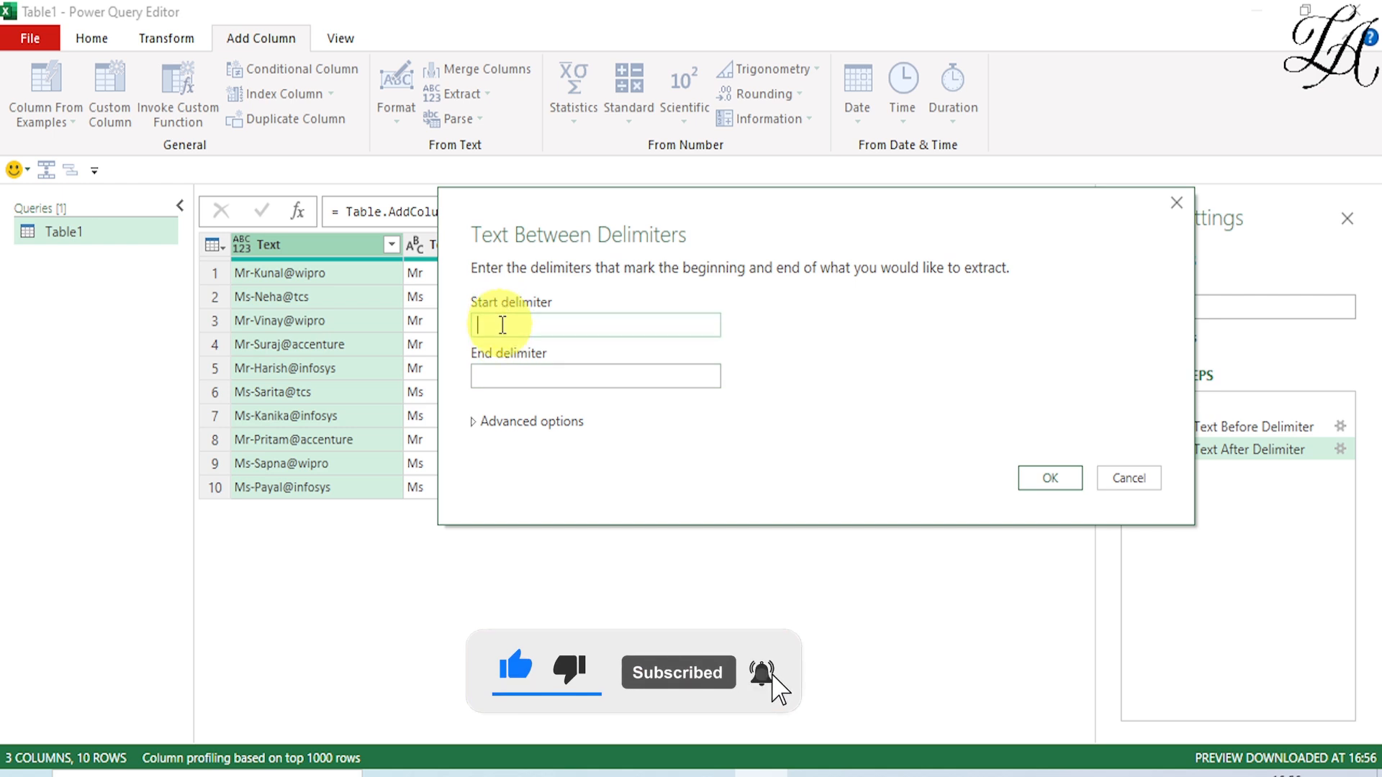
text(-)
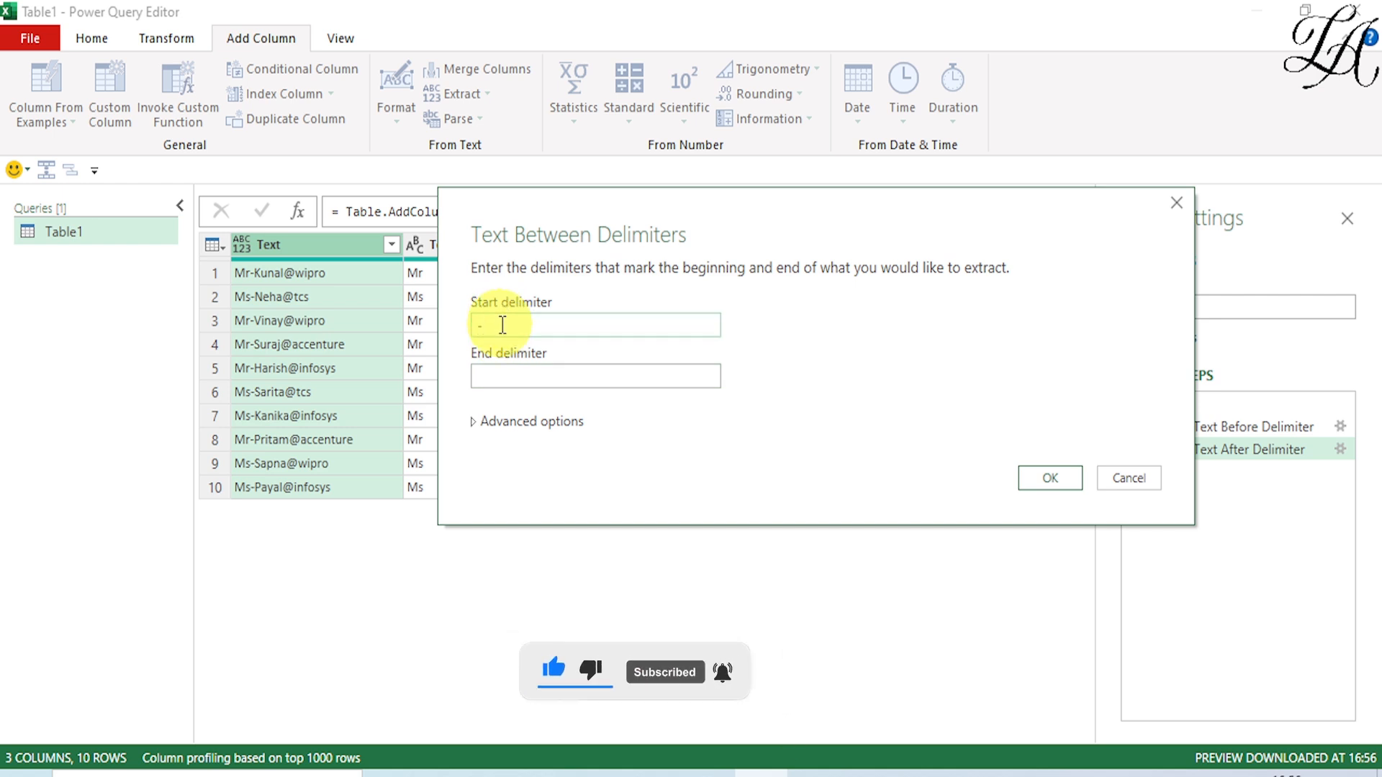
click(501, 378)
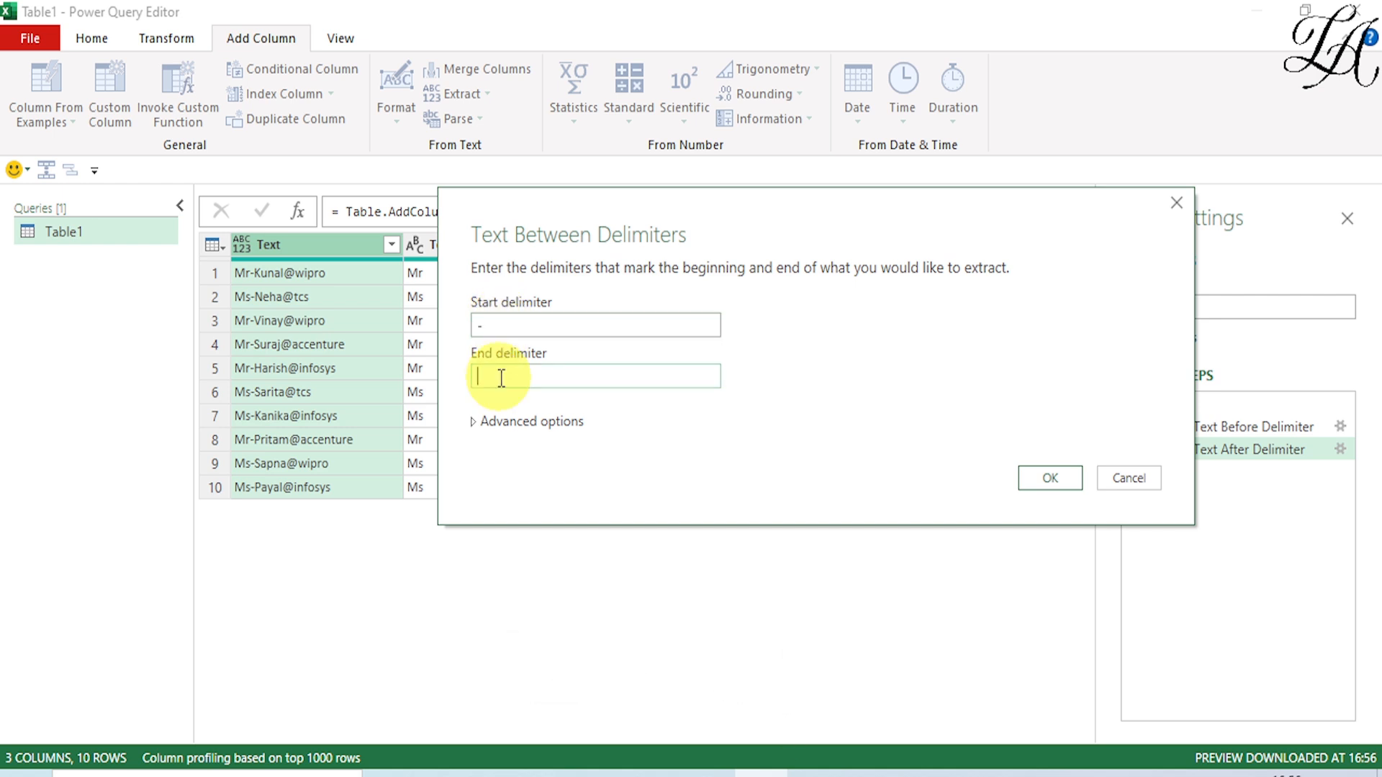
text(@)
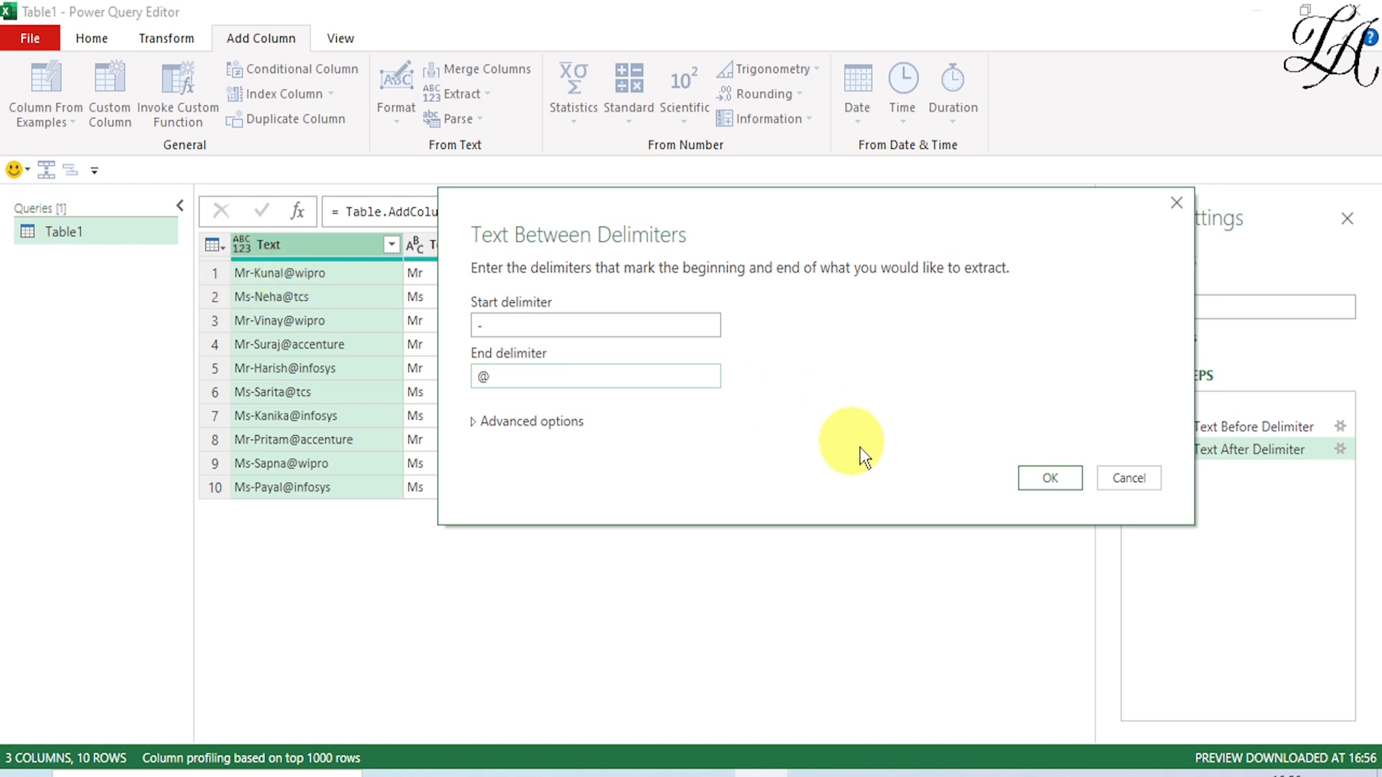
click(1043, 477)
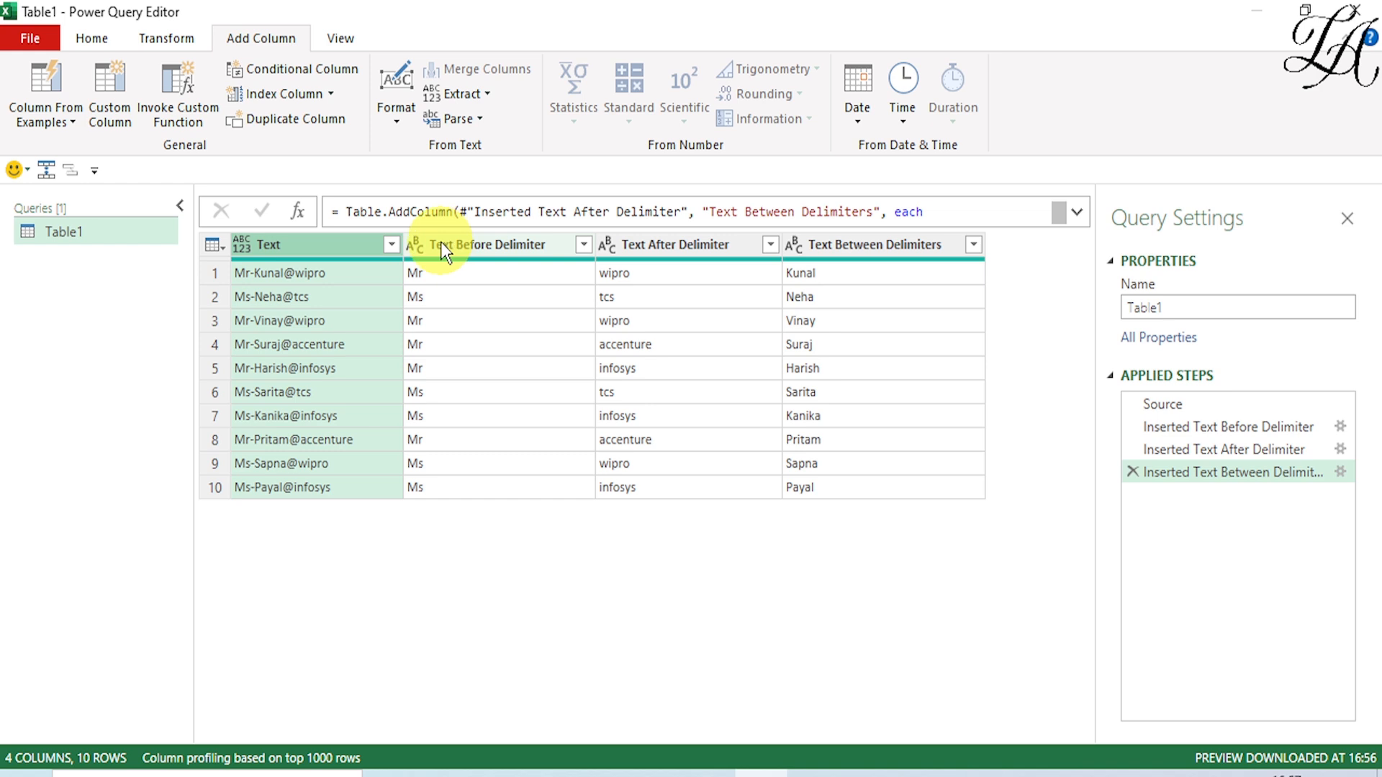
Rename the Text Before Delimiter column to First Name and the Text After Delimiter column to Last Name.
click(527, 245)
double_click(524, 246)
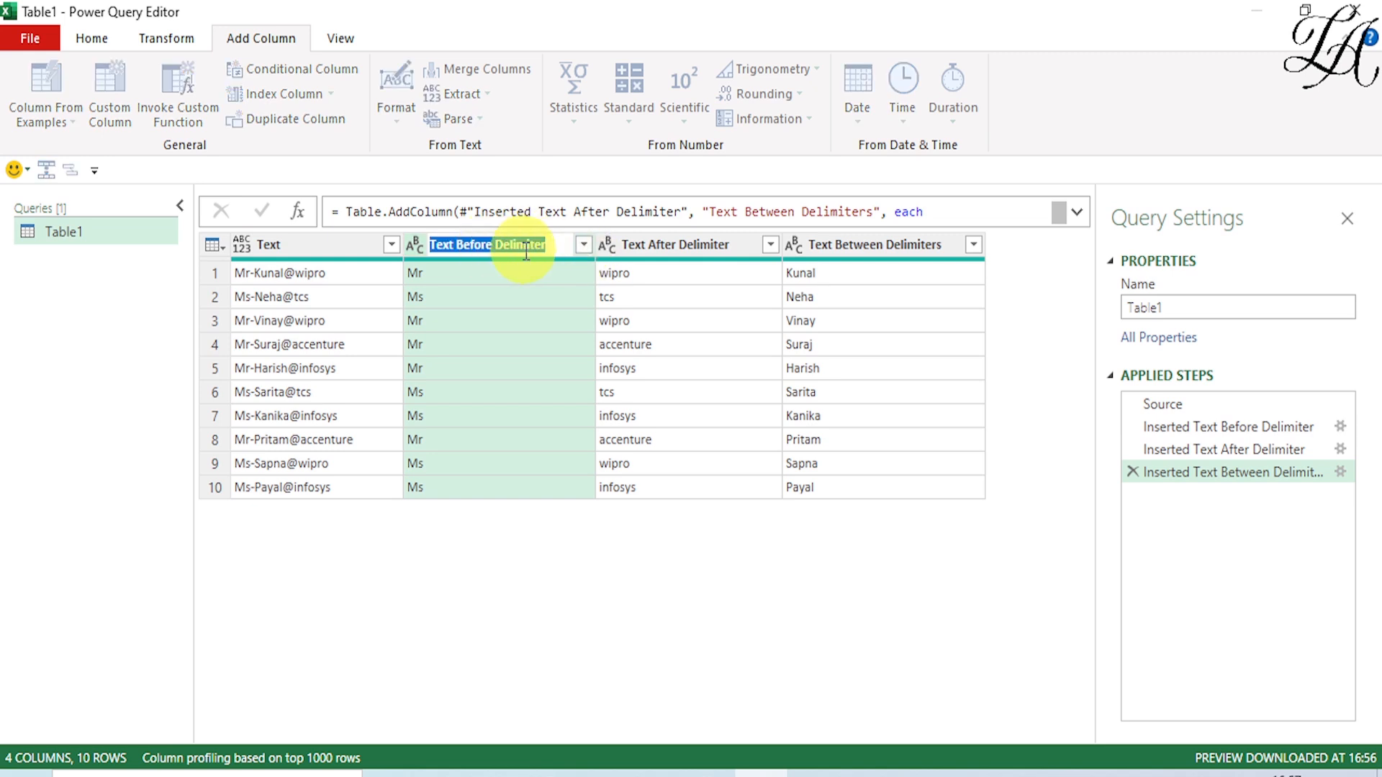
text(F)
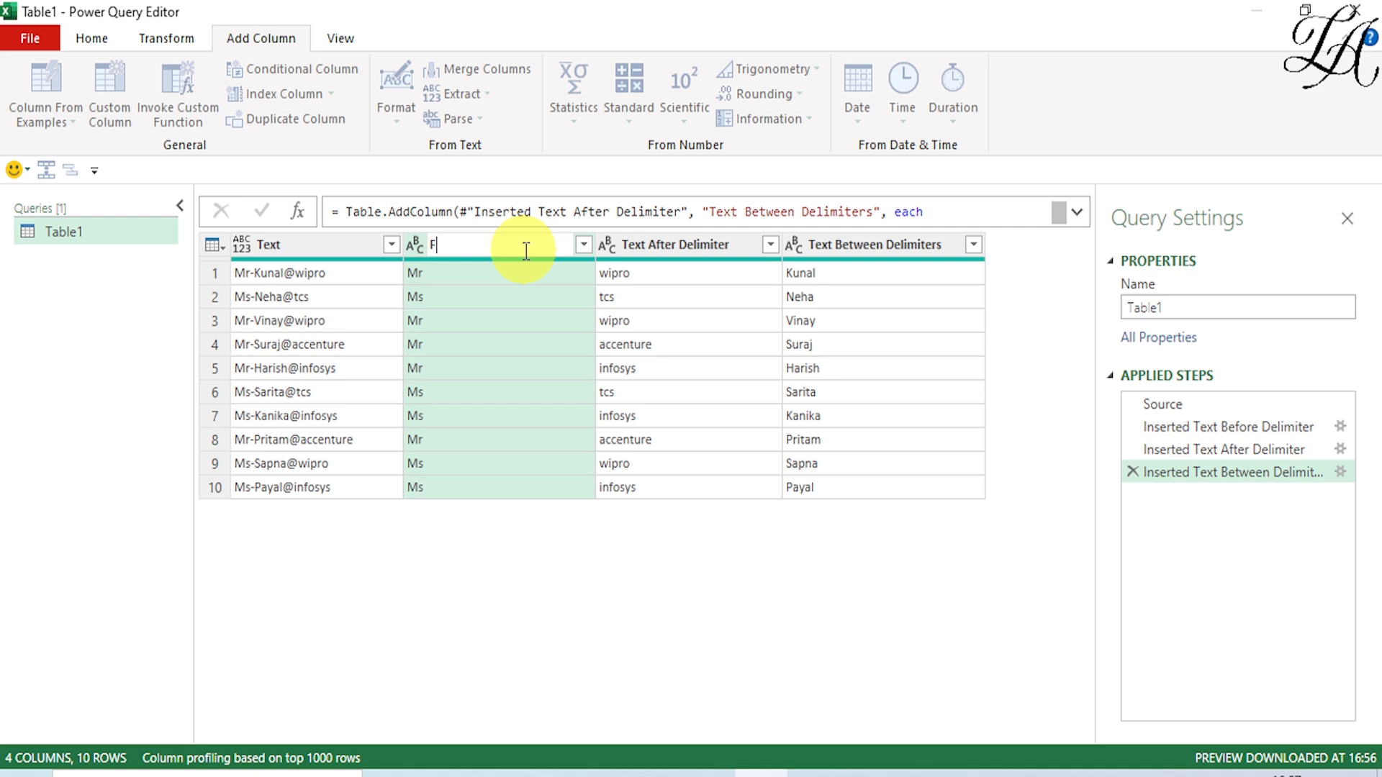
text(irst Name)
key(Return)
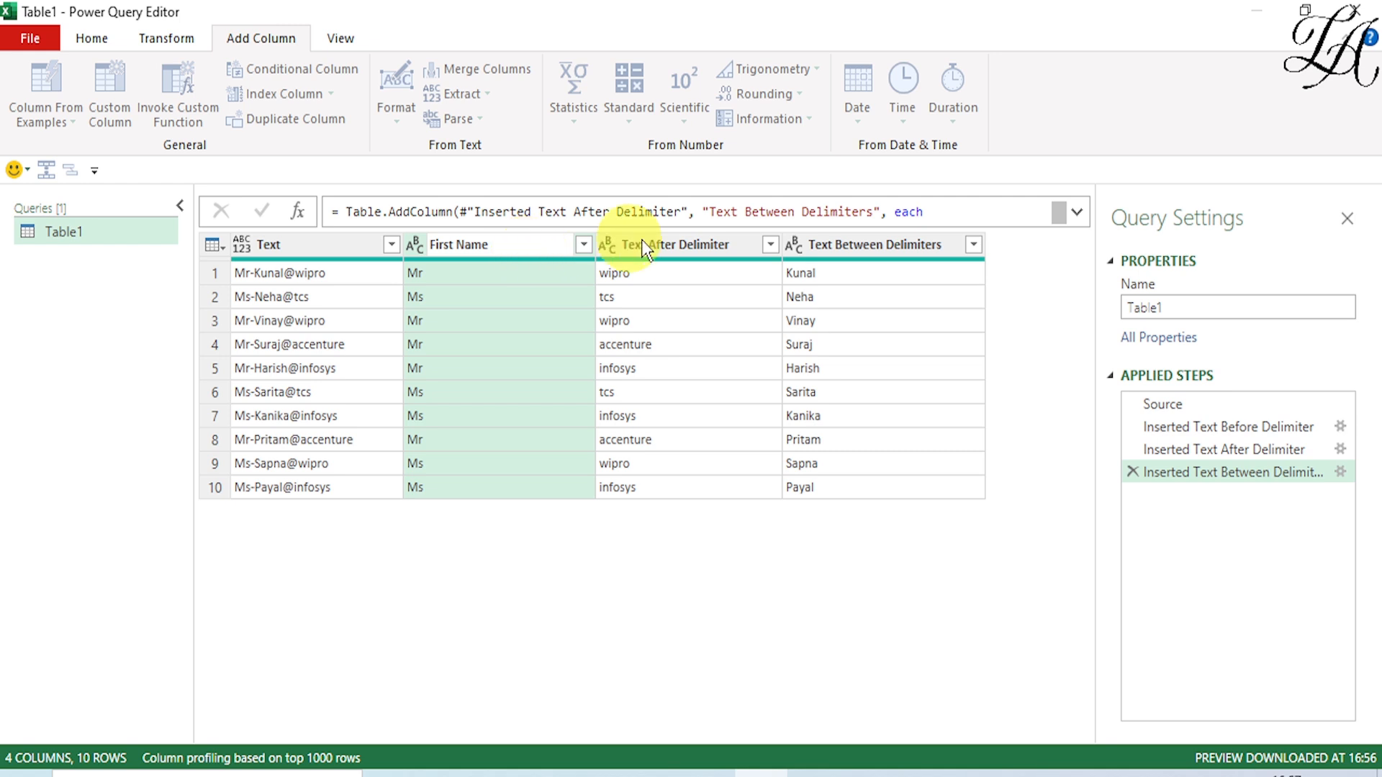
double_click(698, 244)
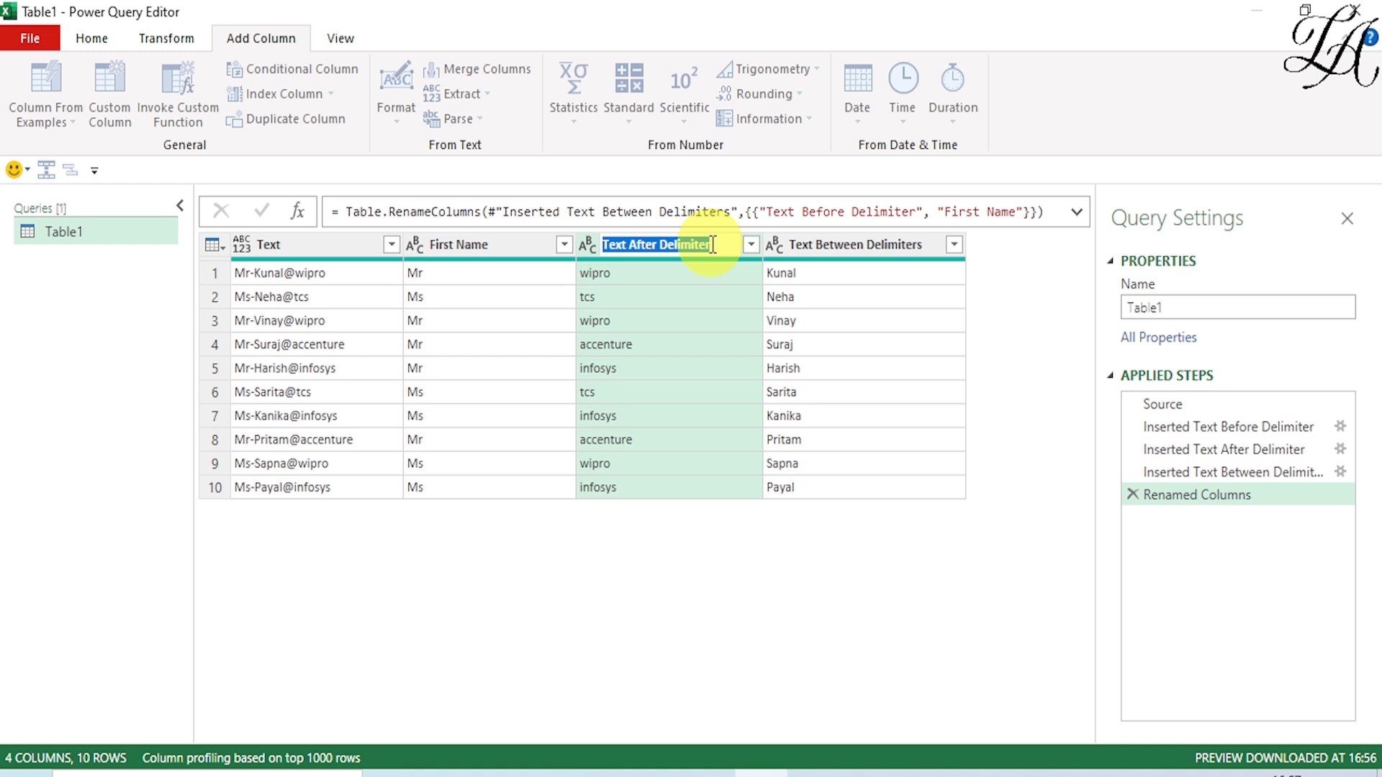
text(Last Name)
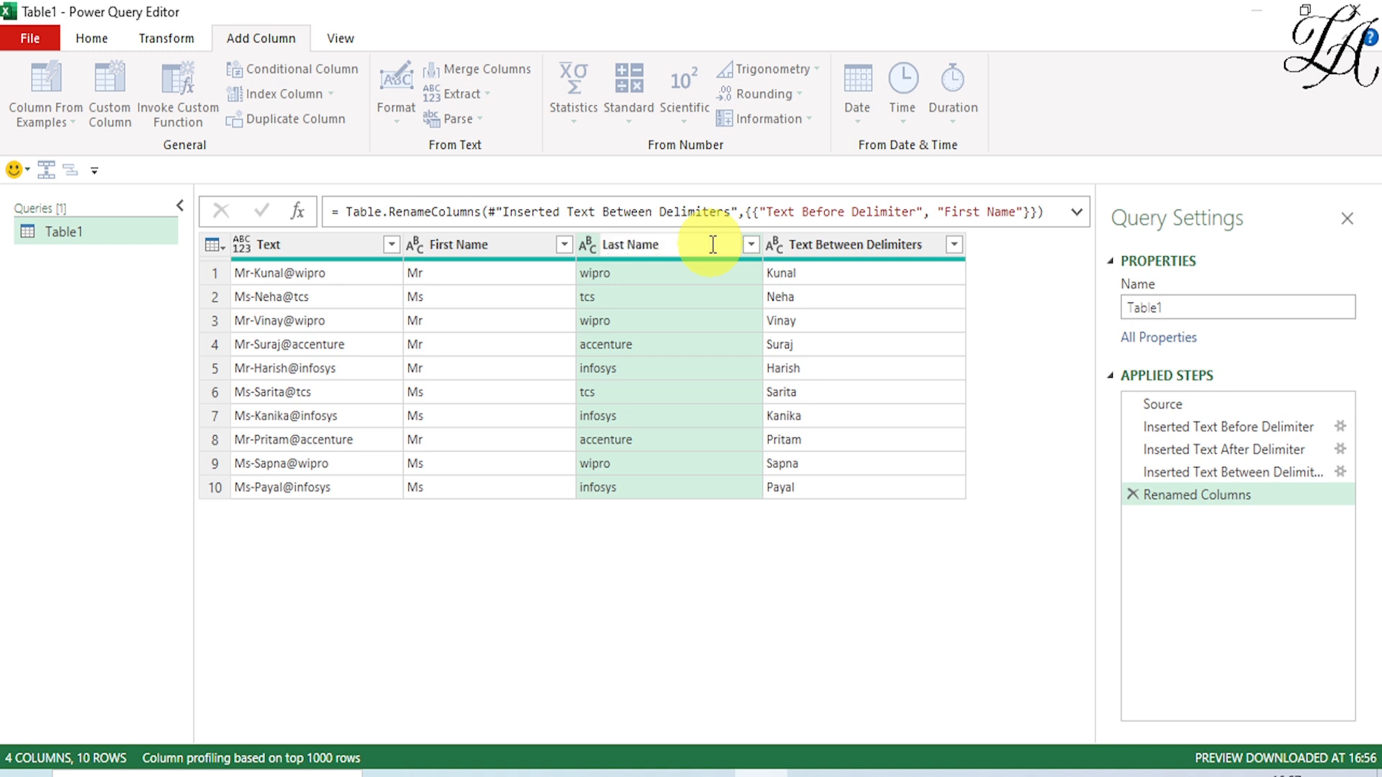
Rename the Text Between Delimiters column to Middle Name and move it between First Name and Last Name.
click(872, 240)
double_click(872, 240)
text(Mi)
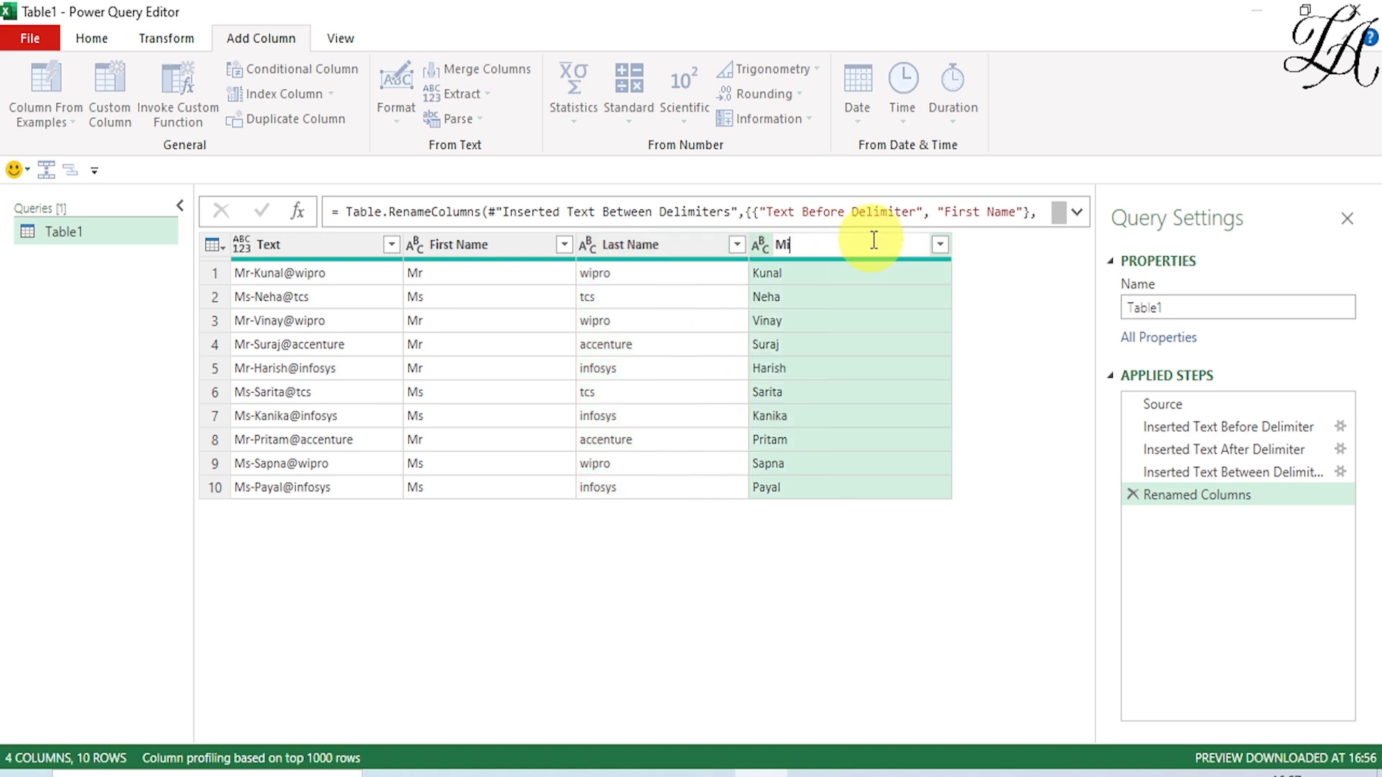
text(ddle Name)
click(998, 337)
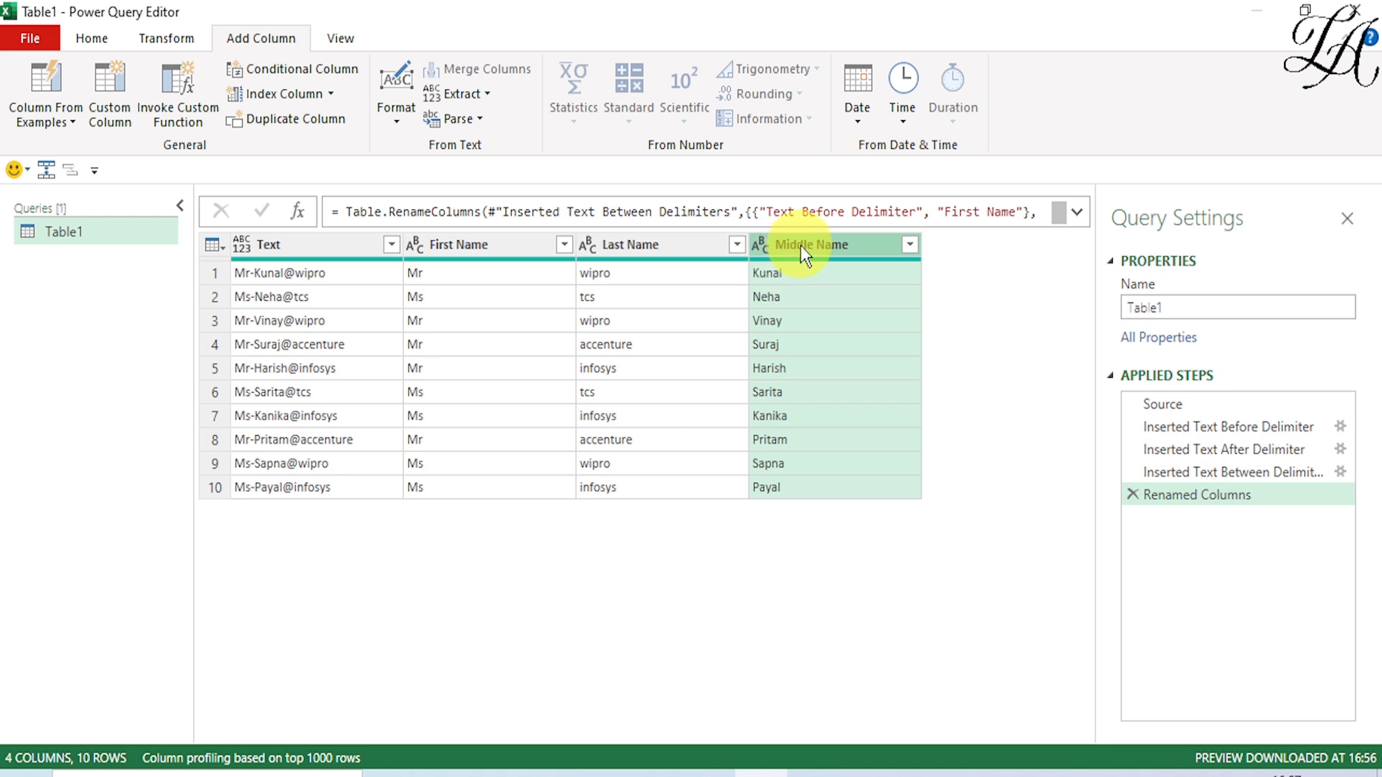
drag(801, 244, 639, 248)
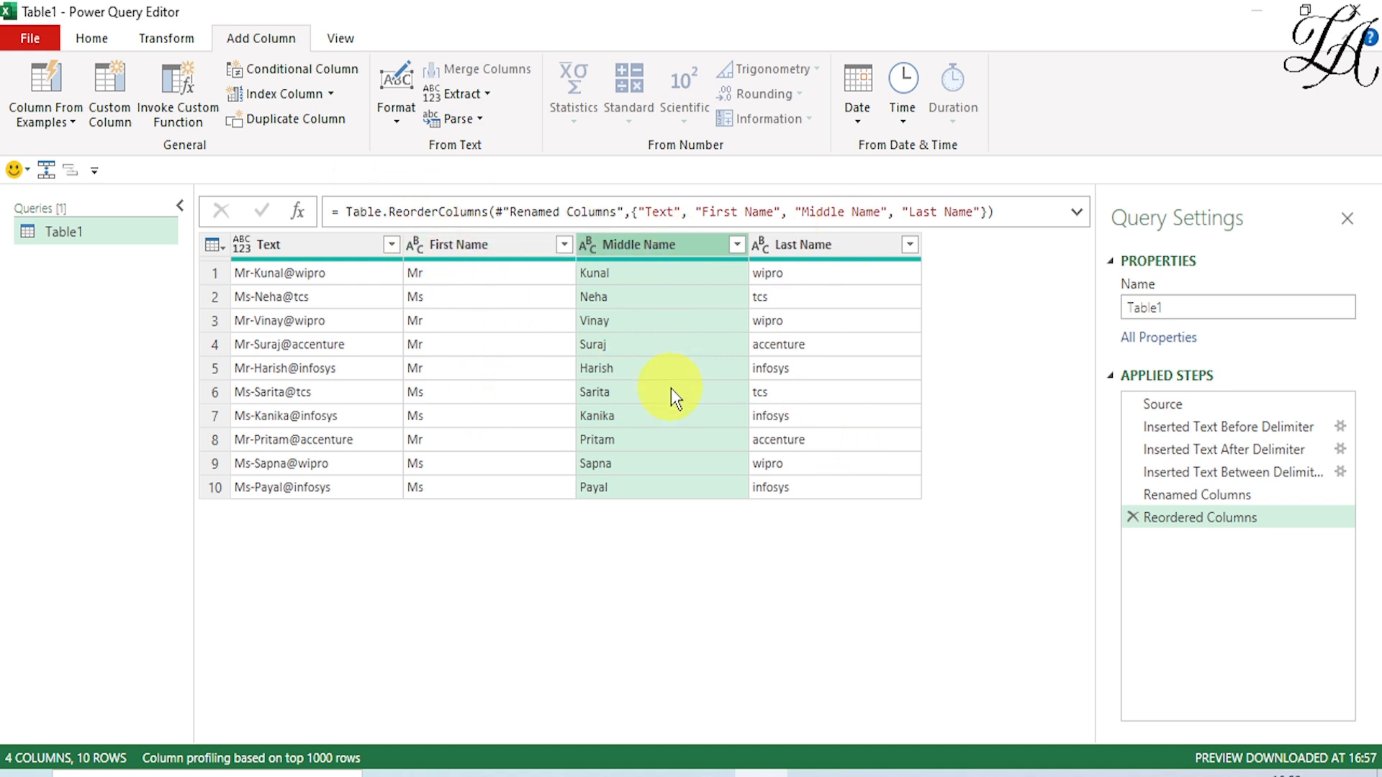
Close the query and load its result as a table on a new worksheet, and return to Sheet1.
click(84, 42)
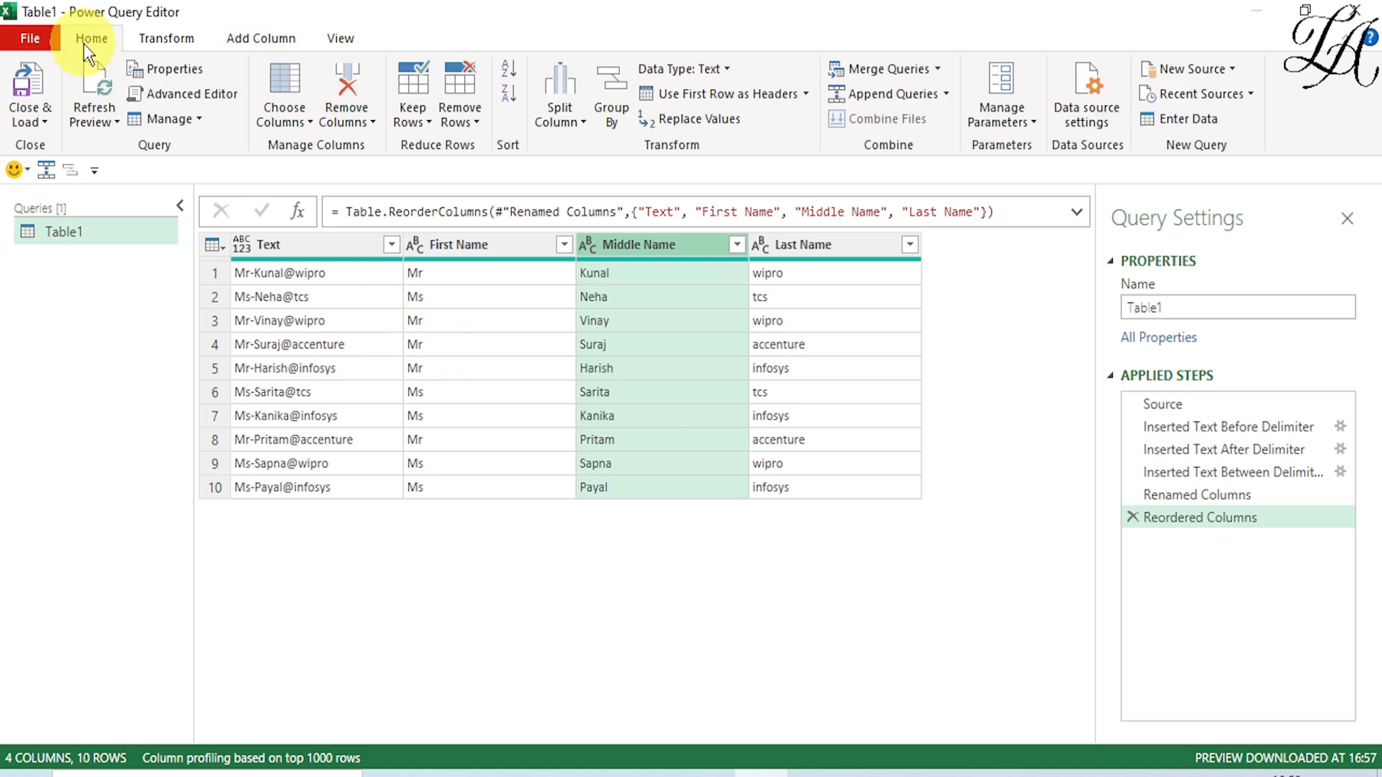
click(45, 123)
click(79, 177)
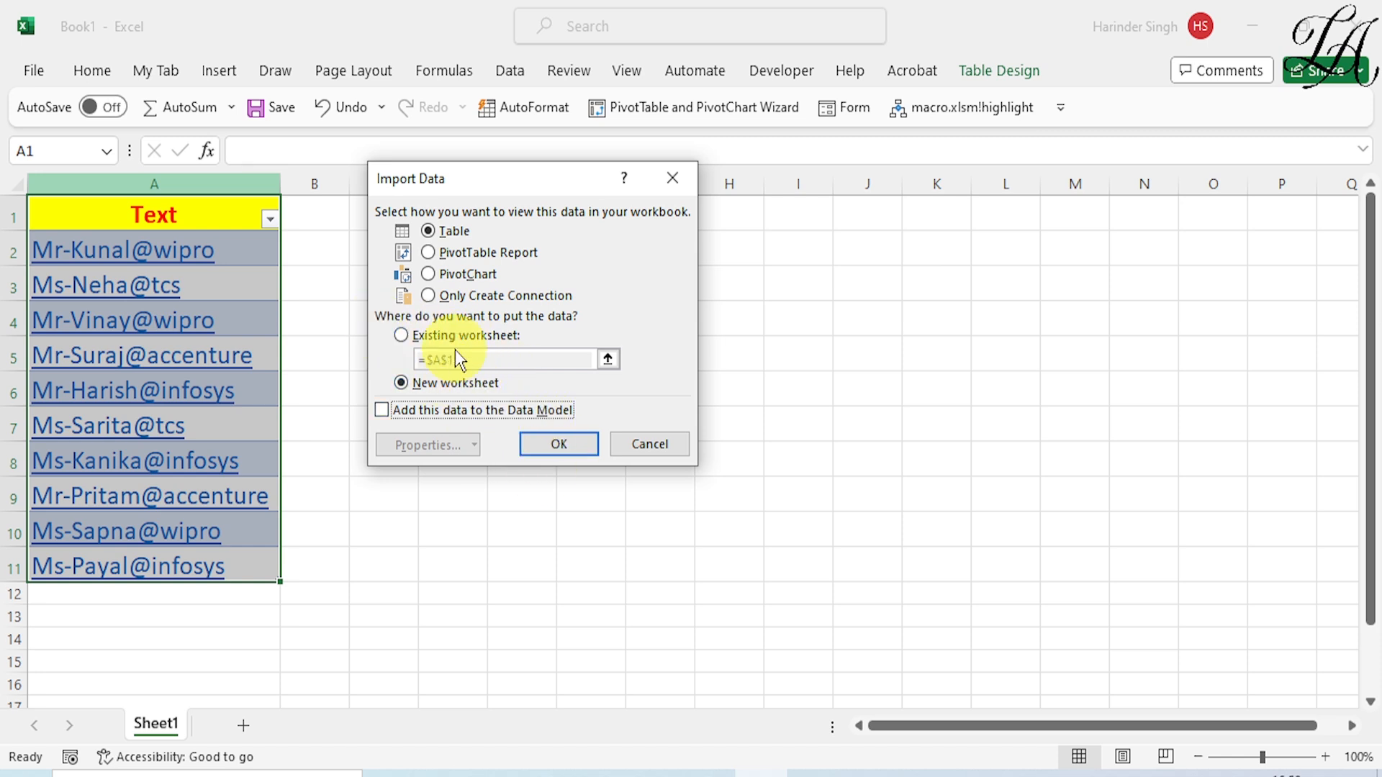
click(560, 444)
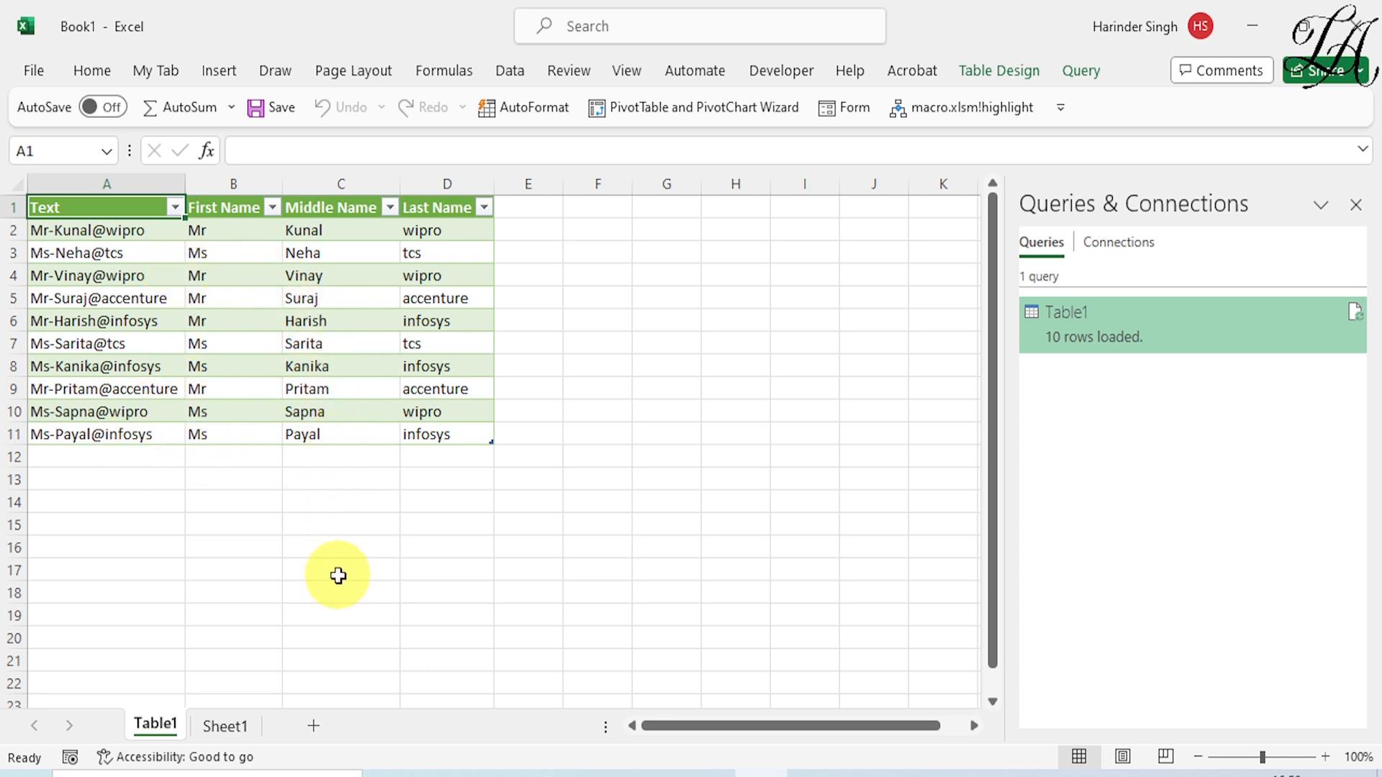
click(227, 726)
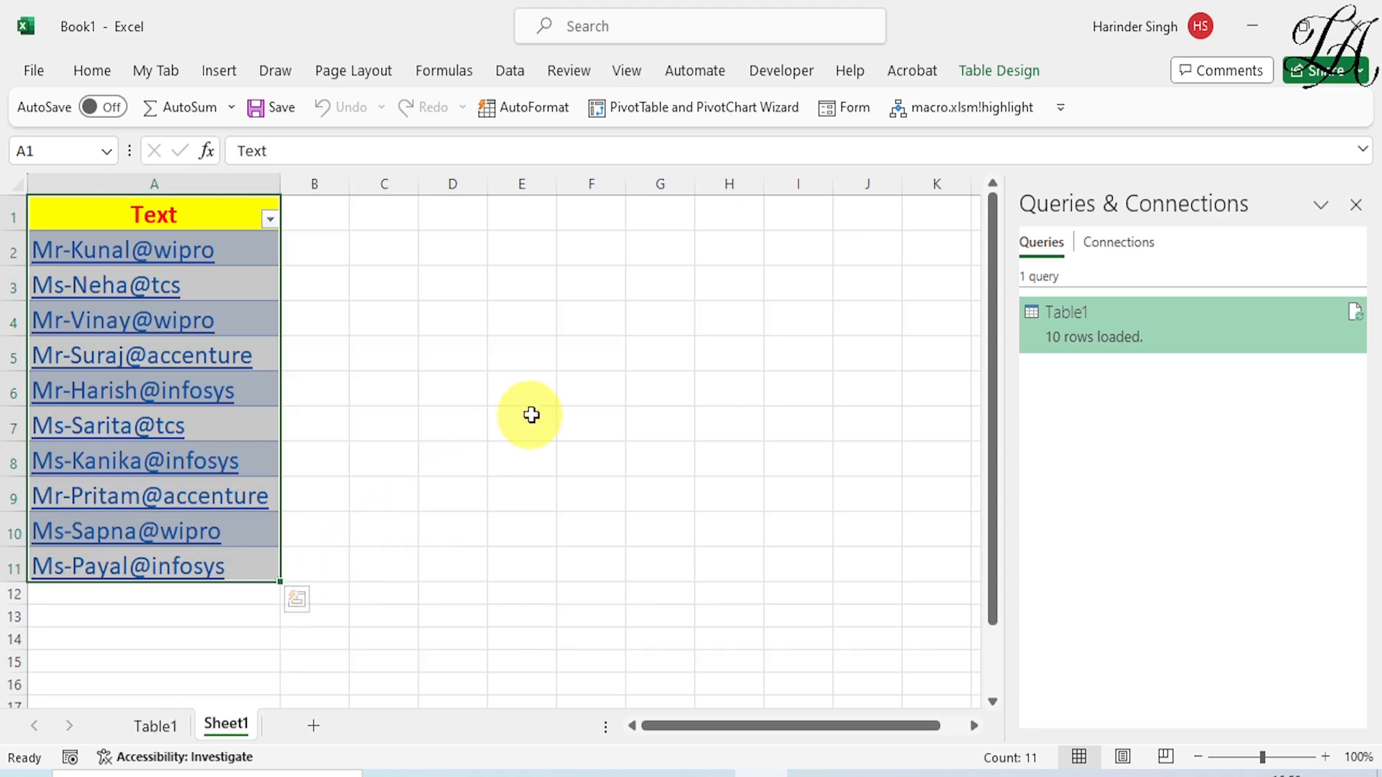